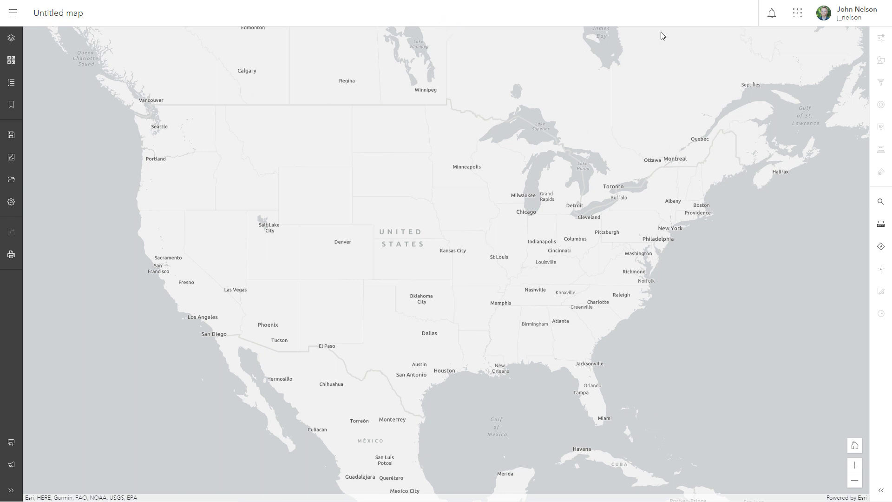
Open the ArcGIS app launcher list and dismiss it again.
left_click(797, 20)
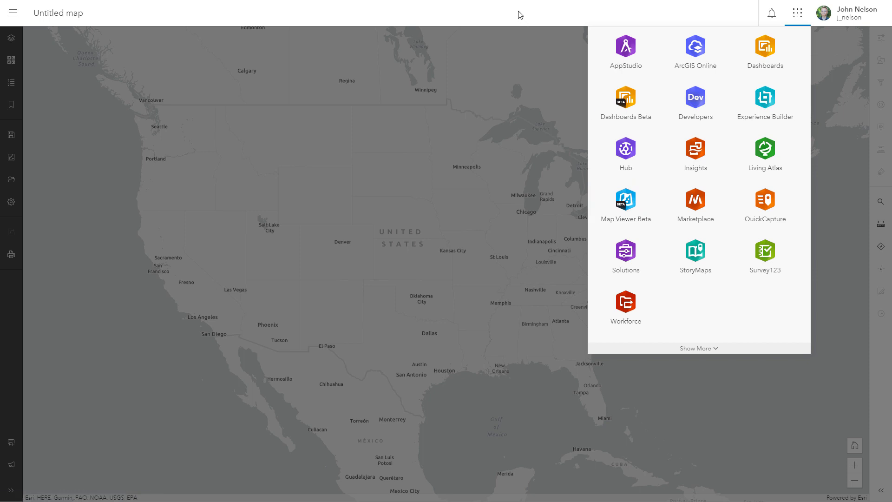
left_click(527, 70)
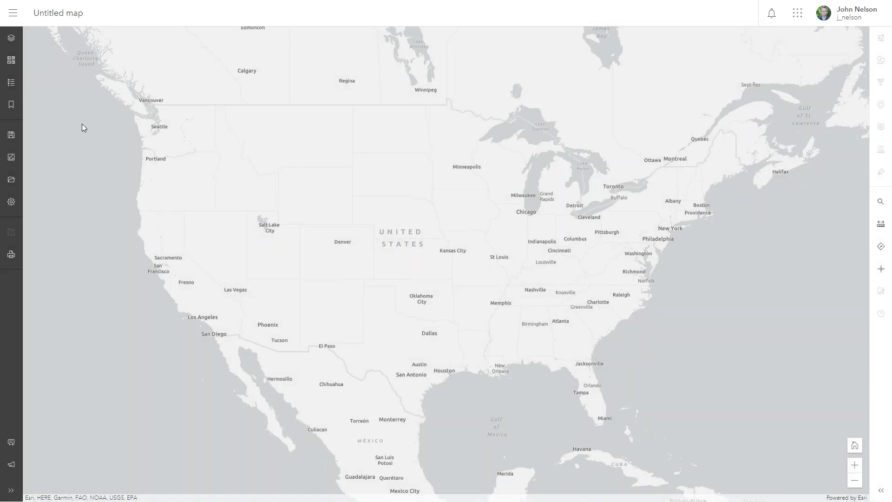
Pick Imagery in the Basemap panel and close the panel.
left_click(11, 65)
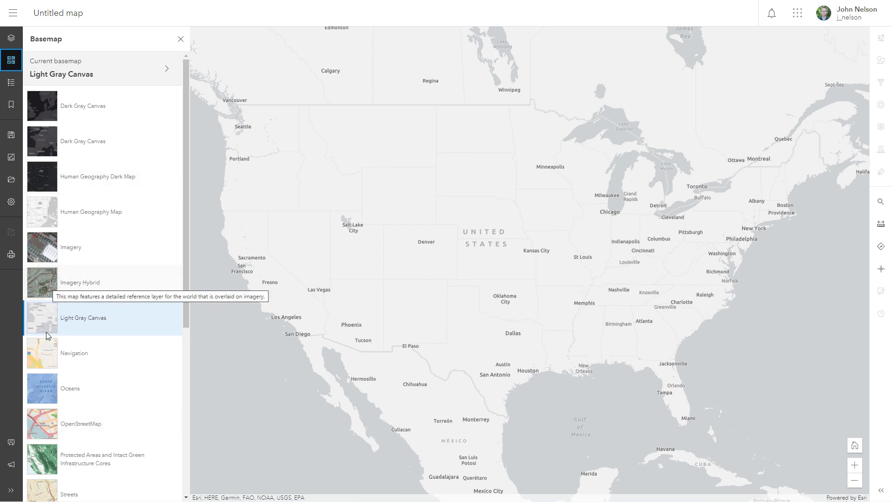
left_click(70, 247)
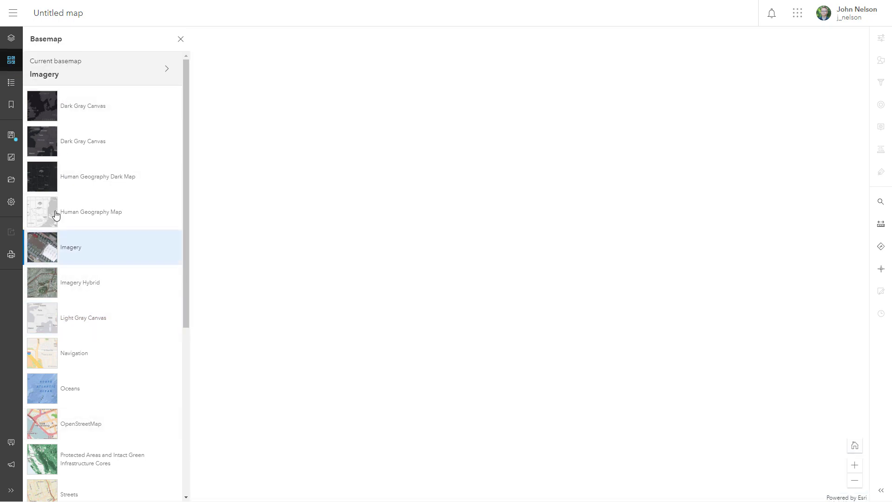
left_click(181, 39)
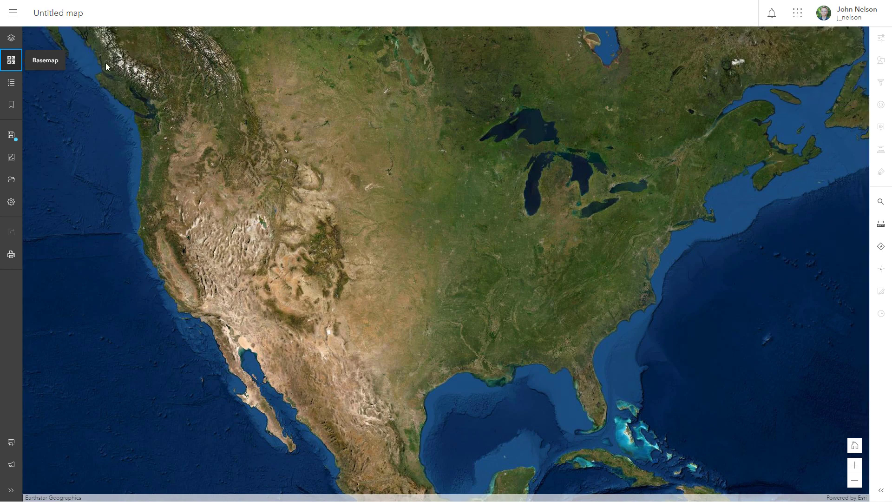
Search Living Atlas for 'earth at night' and add the Earth at Night (2016) layer.
left_click(11, 39)
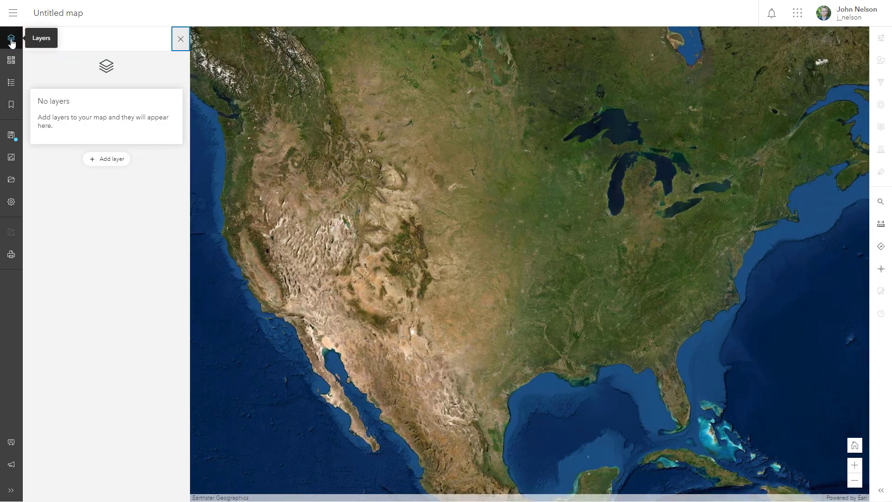
left_click(107, 160)
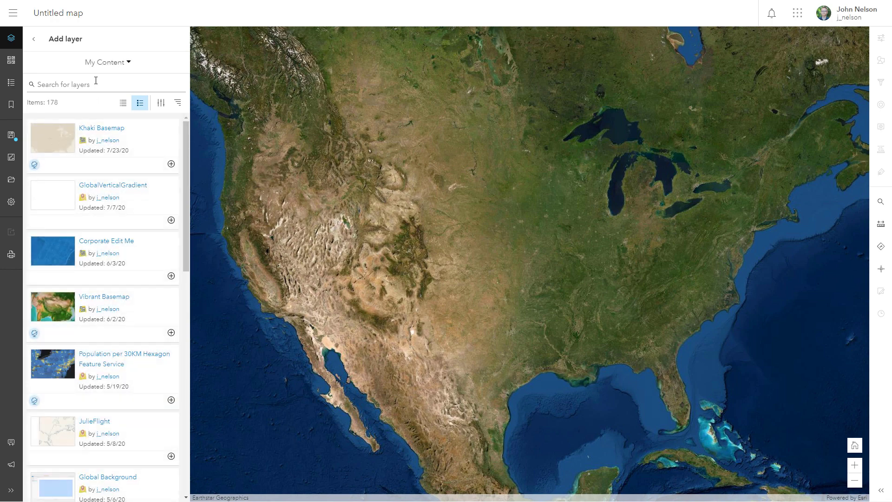
left_click(107, 66)
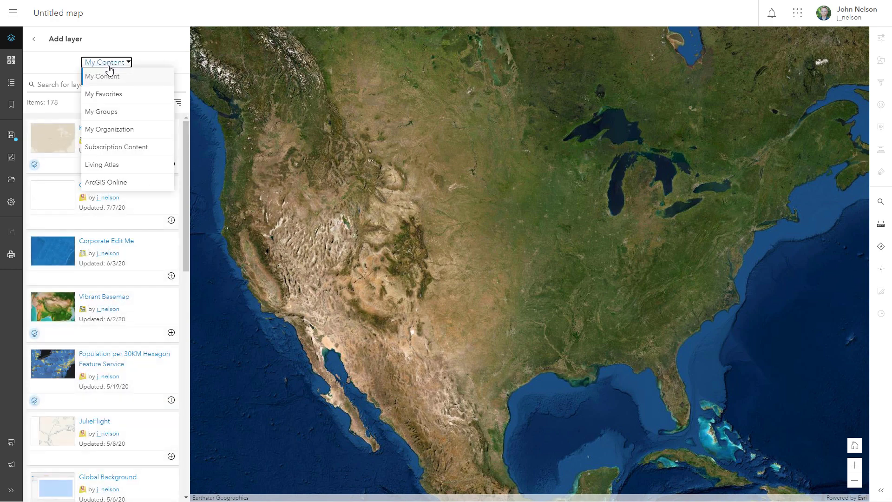
left_click(112, 166)
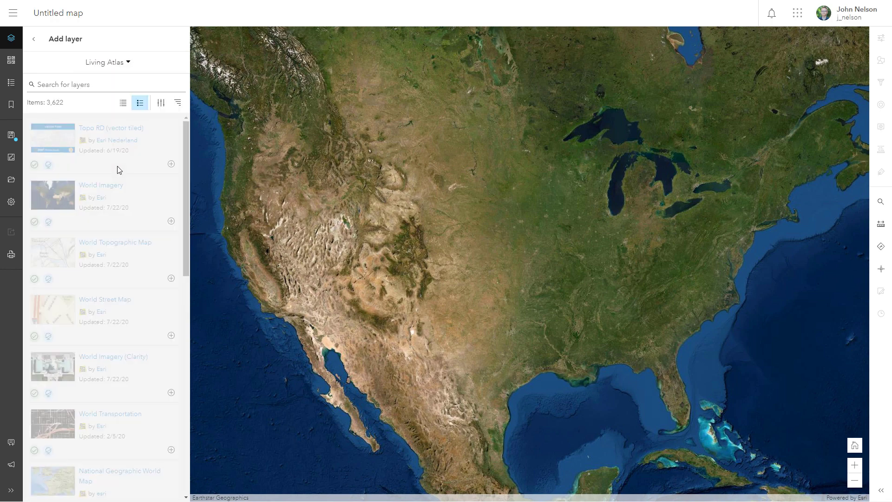
left_click(76, 85)
type("earth at night")
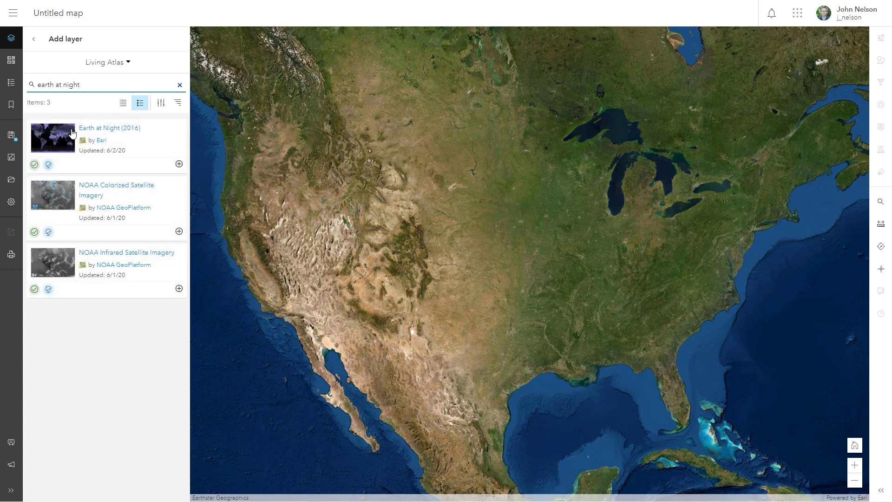
left_click(179, 166)
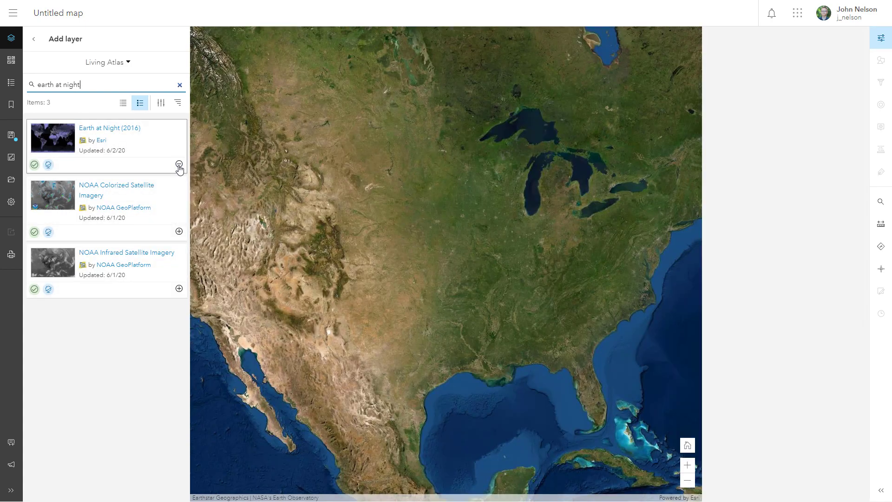
Close the side panels, then hide and reshow Earth at Night (2016) to compare with the imagery.
left_click(33, 39)
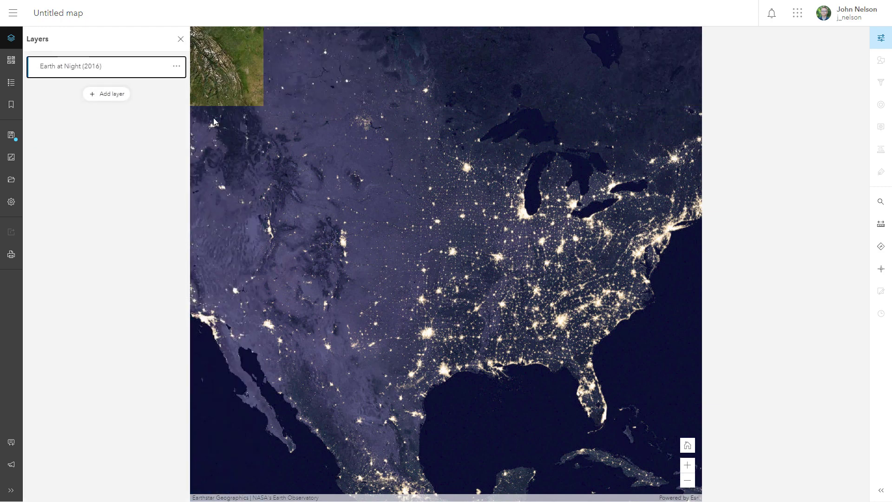
left_click(181, 39)
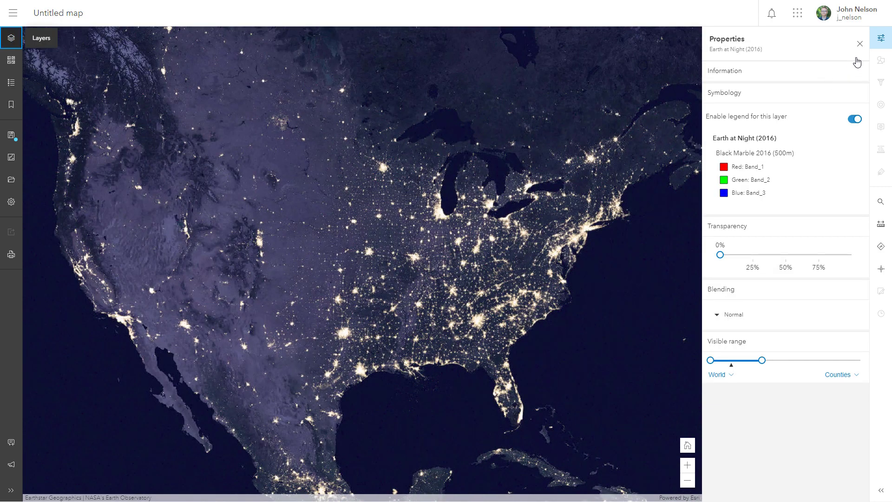
left_click(881, 39)
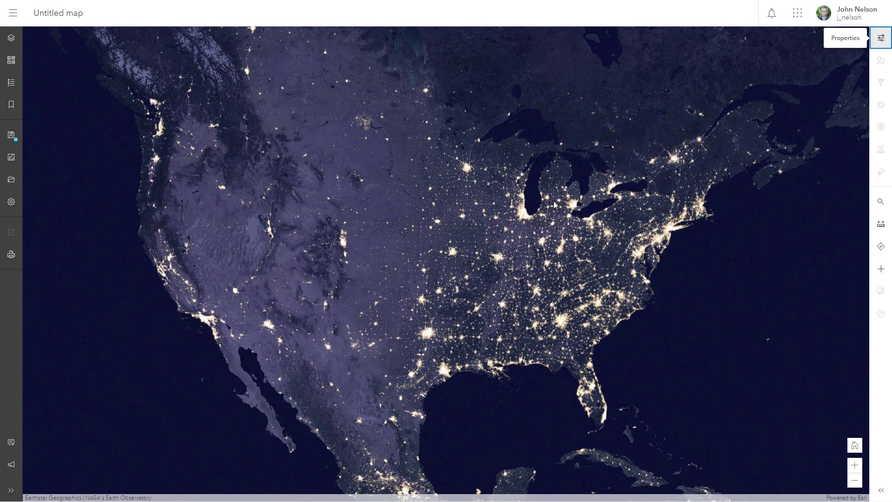
left_click_drag(597, 266, 562, 267)
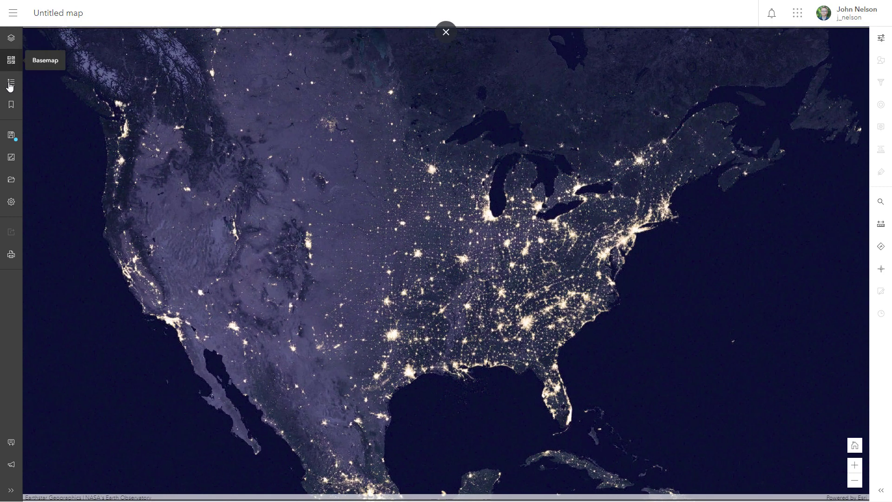
left_click(10, 42)
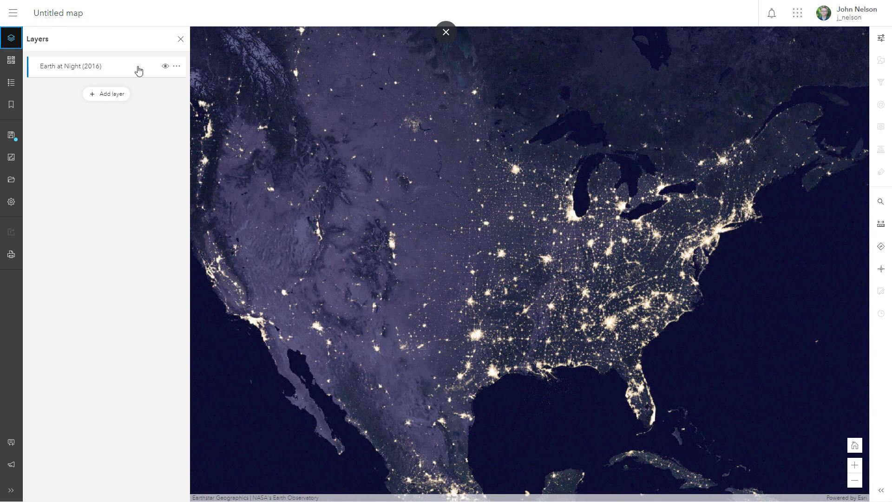
left_click(166, 68)
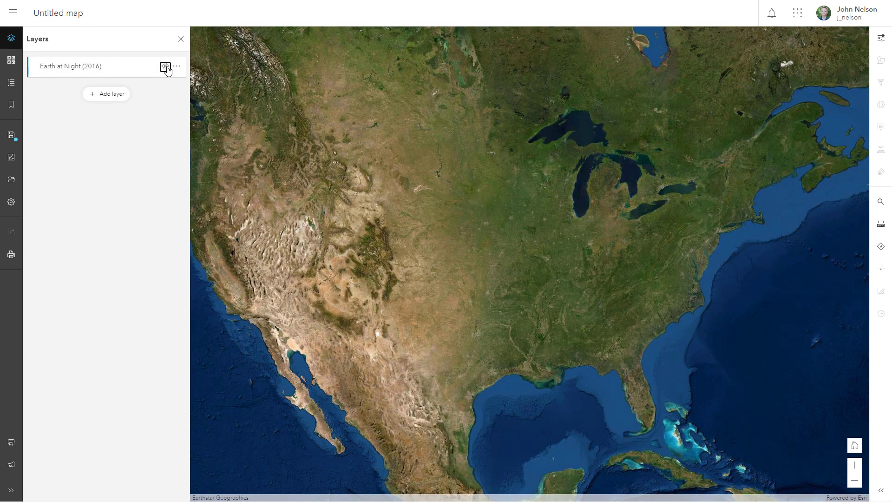
left_click(165, 68)
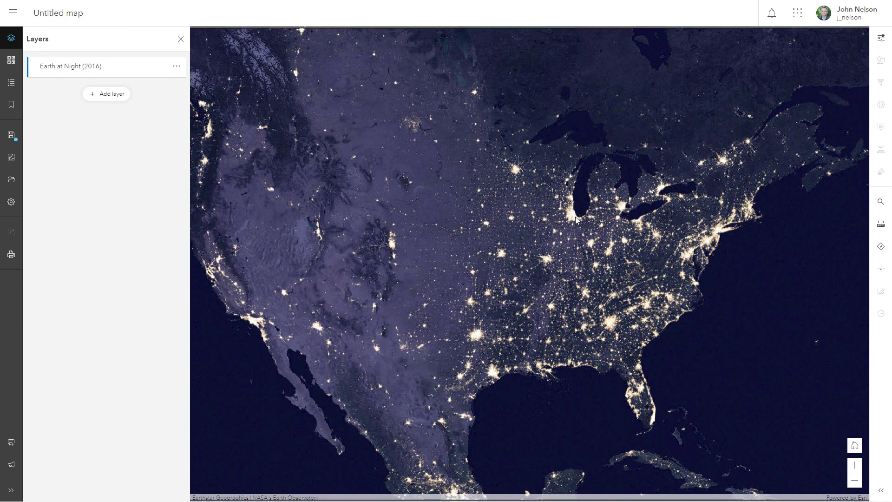
Zoom in and centre the view on Chicago and Lake Michigan.
scroll(571, 209, "up", 3)
scroll(568, 214, "up", 1)
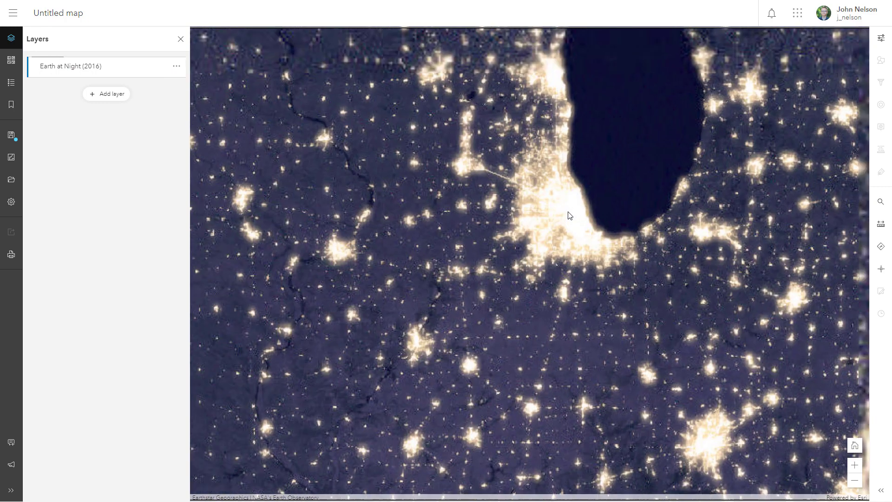
left_click_drag(564, 225, 484, 262)
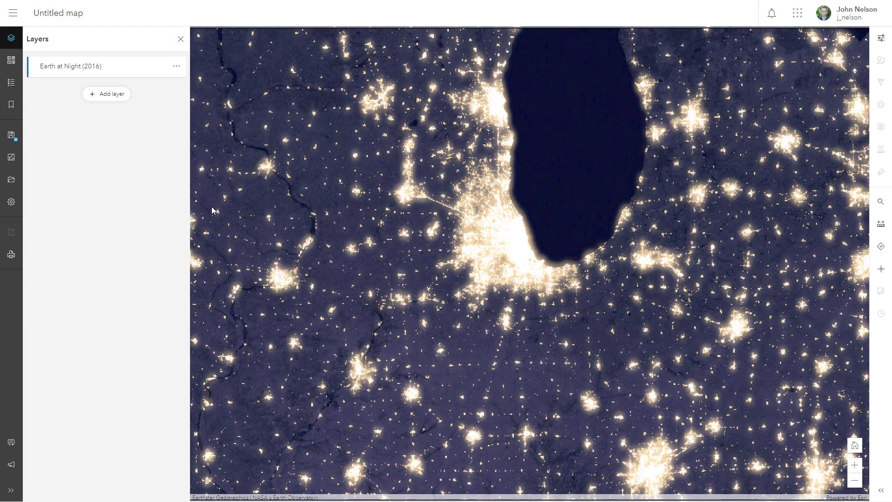
Open Earth at Night (2016) properties and expand its Blending dropdown, currently Normal.
left_click(72, 68)
left_click(72, 68)
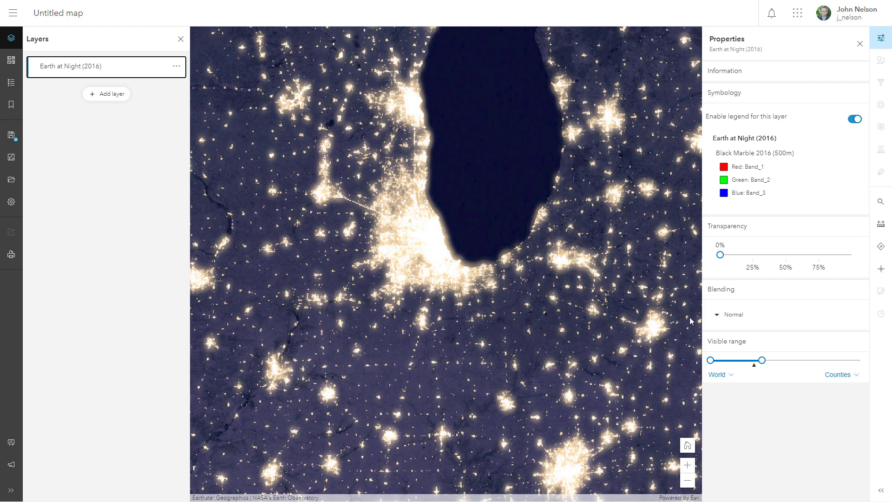
left_click(728, 319)
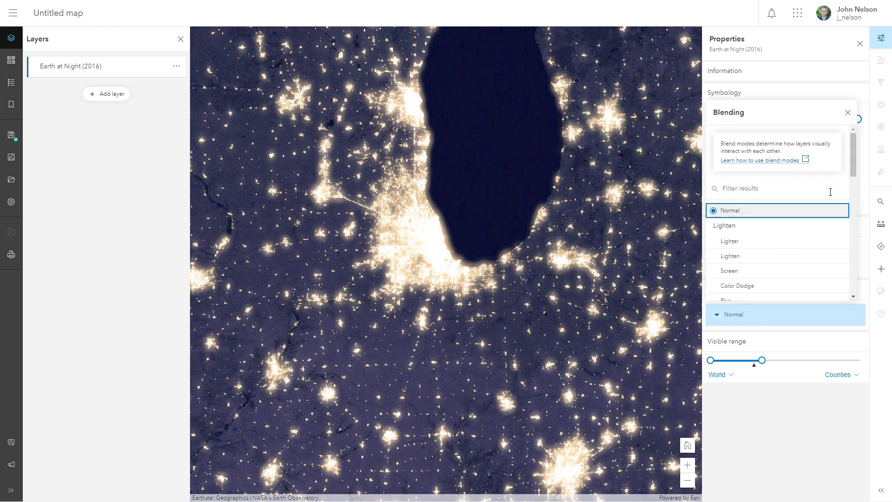
left_click_drag(854, 162, 861, 206)
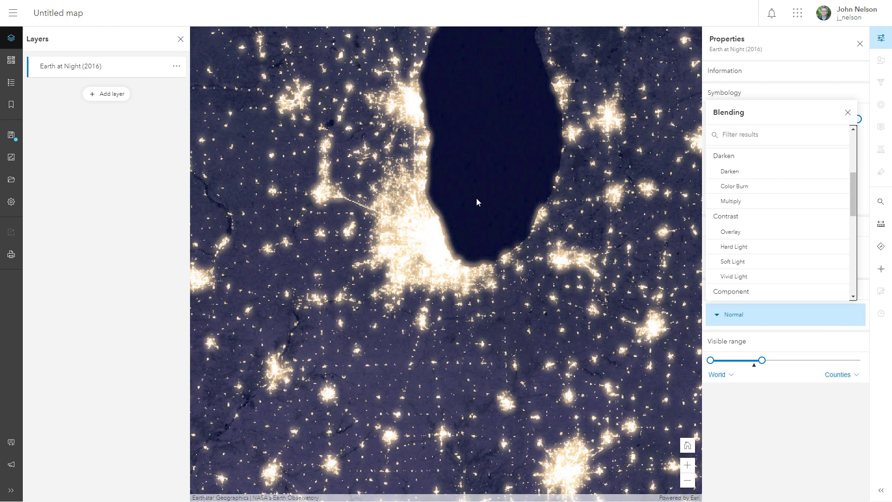
Set Earth at Night (2016) blending to Overlay and close its Properties panel.
left_click(735, 237)
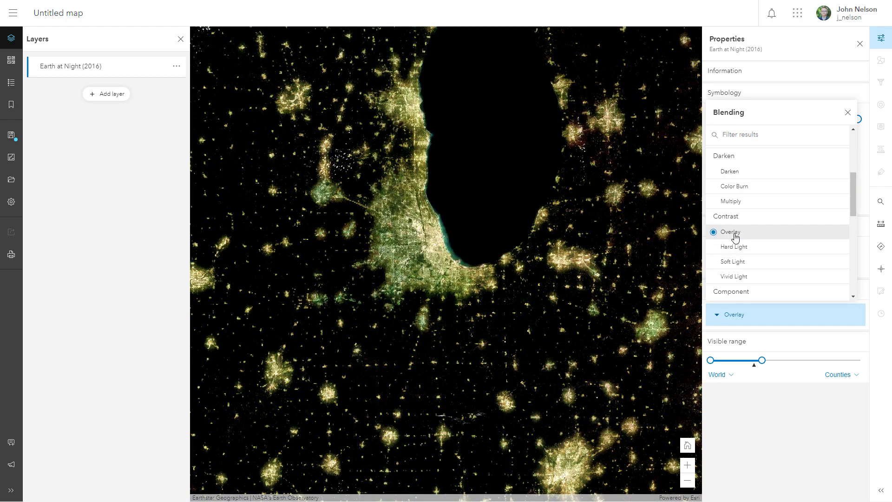
left_click(860, 46)
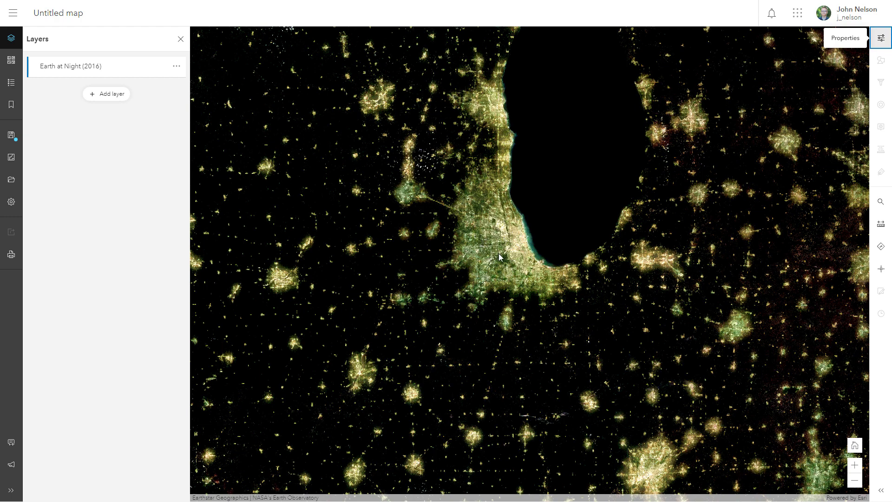
Pan to Detroit and zoom in and out to inspect the Overlay-blended lights.
left_click_drag(643, 312, 366, 321)
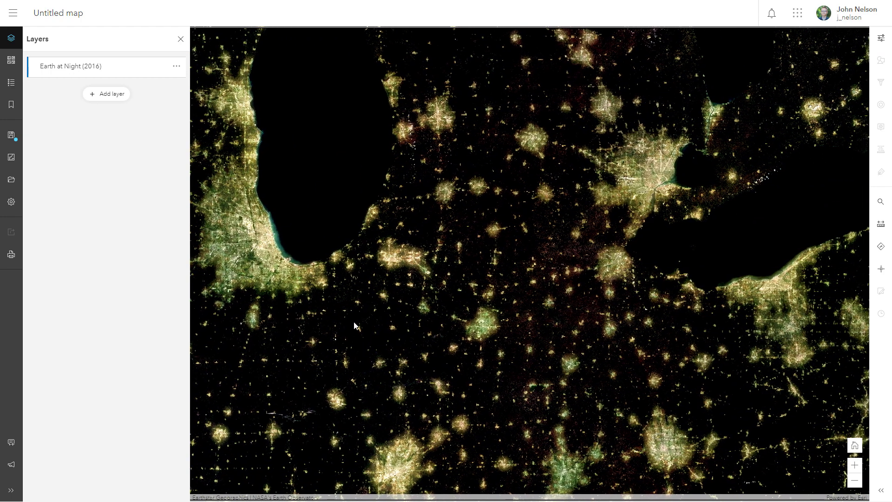
left_click_drag(511, 288, 466, 306)
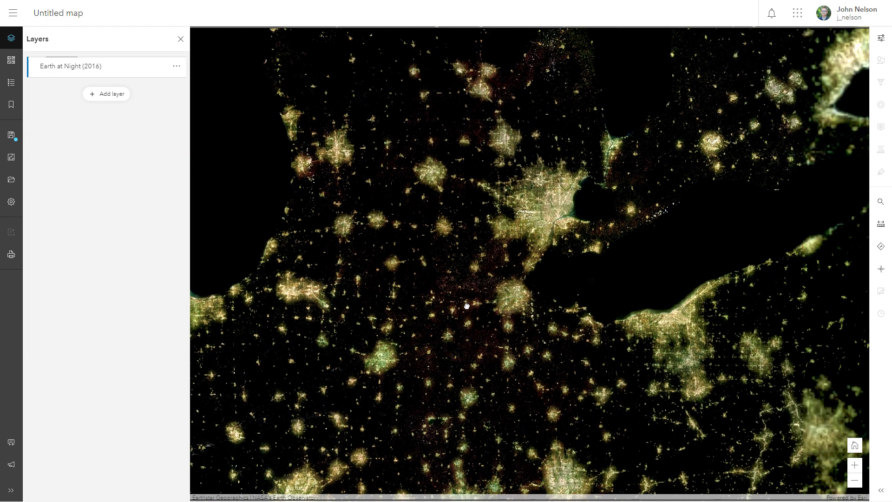
left_click_drag(555, 224, 521, 226)
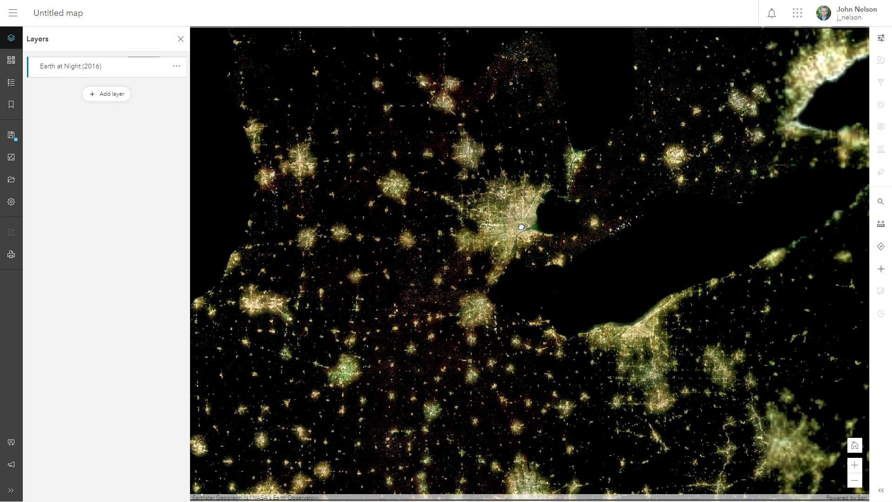
scroll(522, 221, "up", 2)
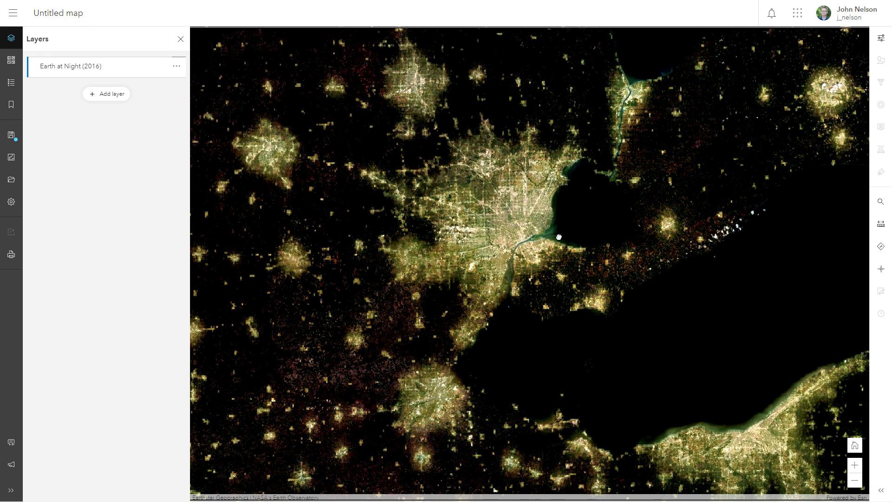
scroll(529, 231, "down", 5)
scroll(529, 231, "down", 1)
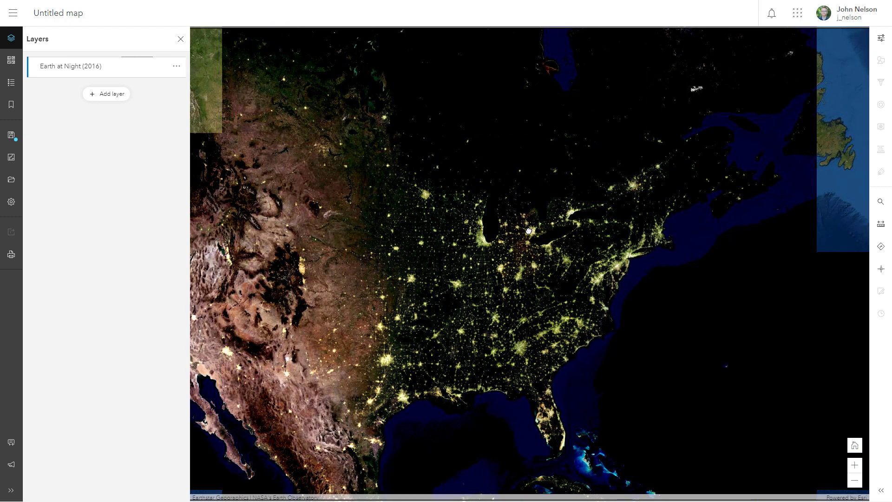
Pan west across the US and zoom in and out on the night lights.
left_click_drag(465, 290, 574, 278)
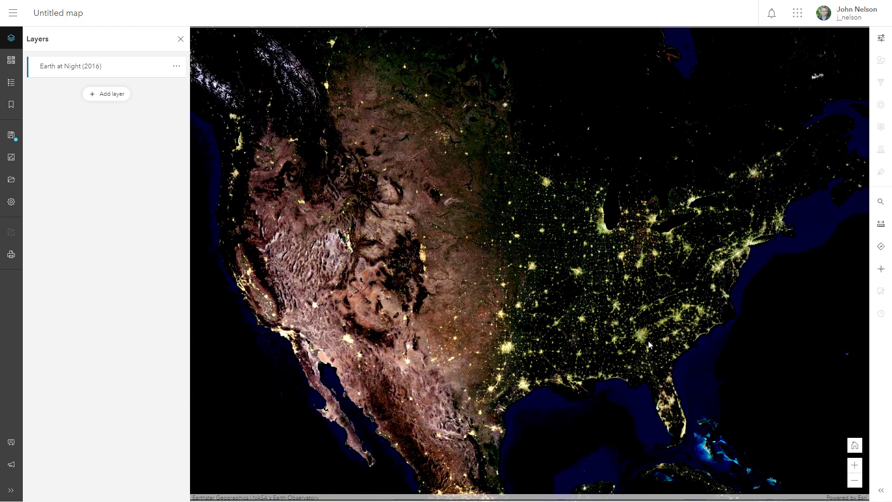
scroll(637, 334, "up", 5)
scroll(642, 336, "up", 4)
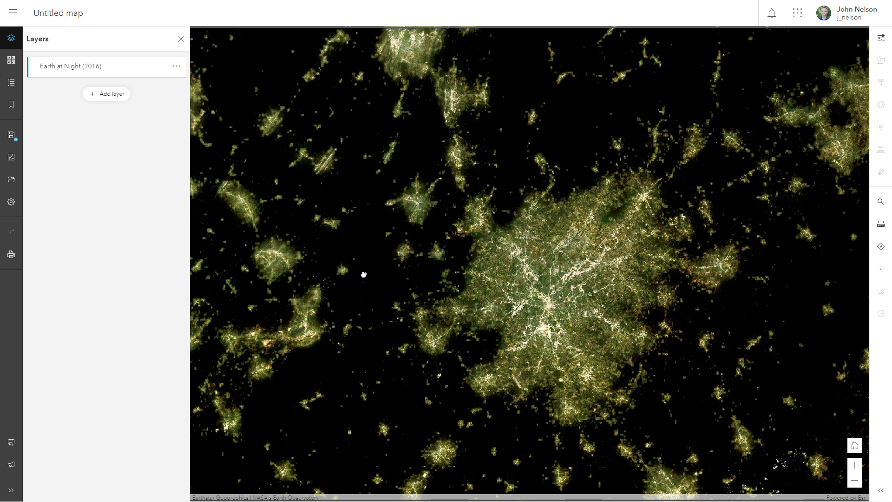
scroll(364, 275, "down", 3)
scroll(364, 274, "down", 2)
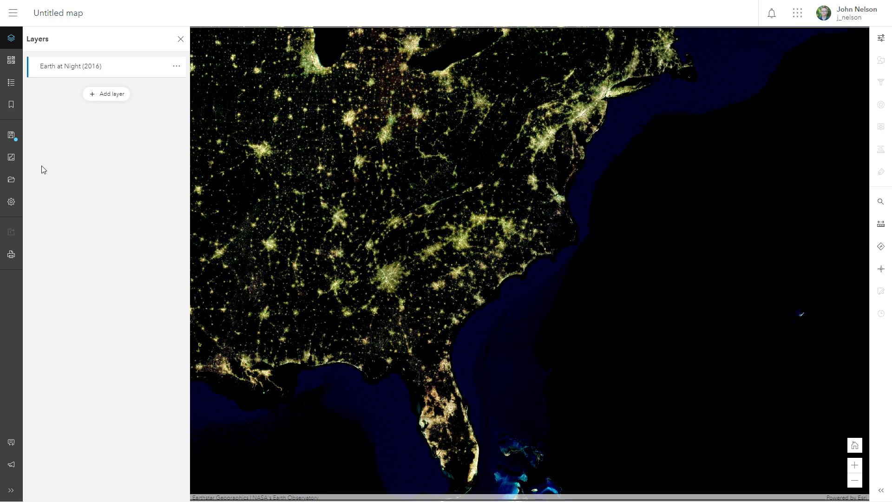
In Map properties, enable a dark gray #2b2b2b background color.
left_click(11, 203)
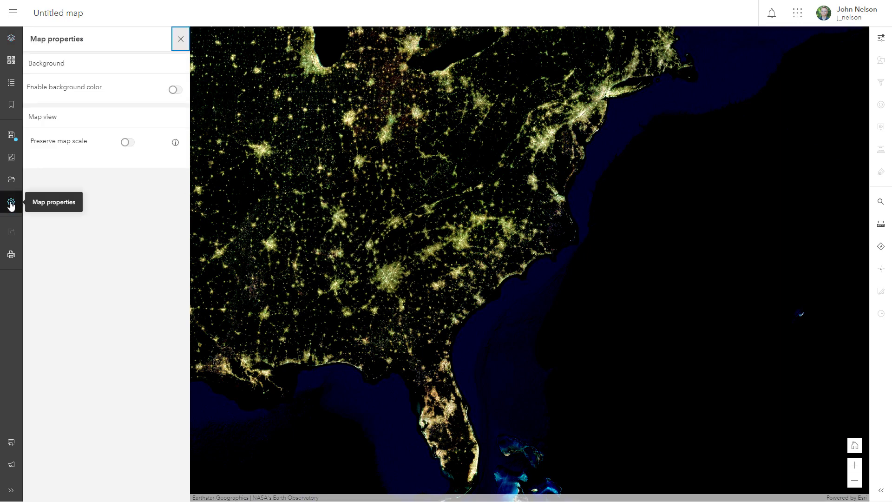
left_click(175, 91)
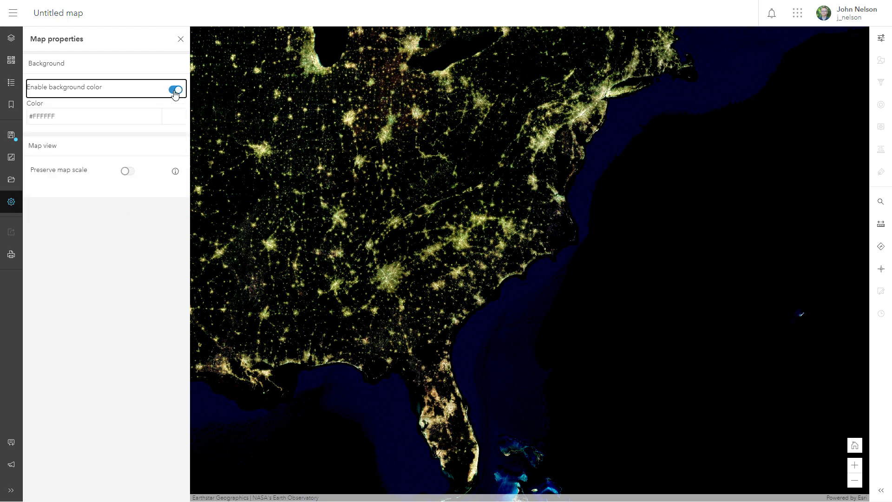
left_click(173, 116)
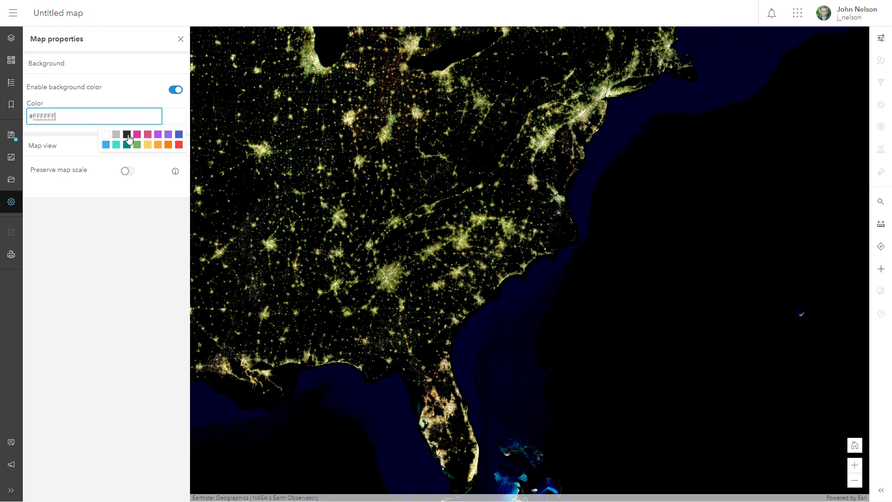
left_click(127, 135)
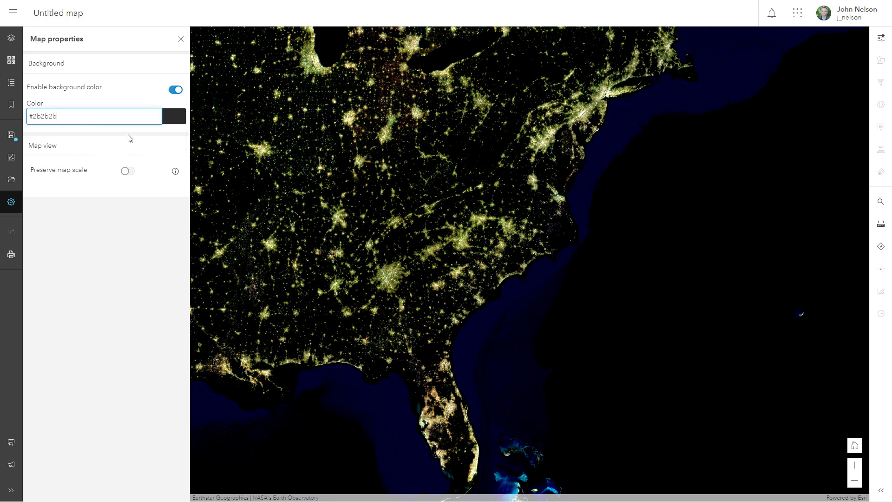
left_click(181, 39)
Pan past the map edge to reveal the gray background, then bring Europe into view.
left_click_drag(617, 248, 241, 239)
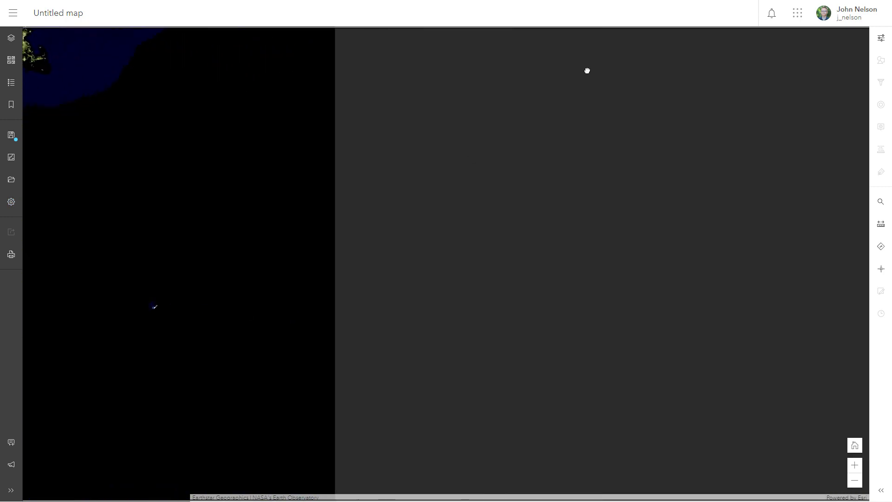
left_click_drag(661, 215, 431, 219)
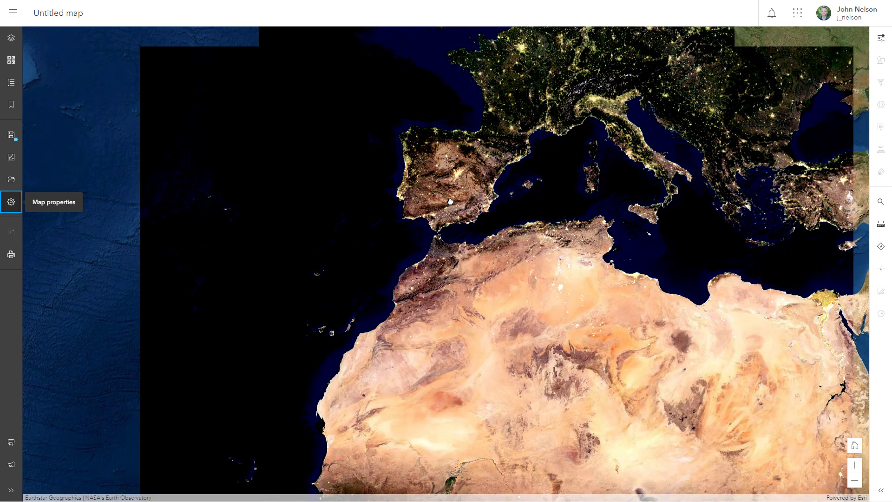
left_click_drag(609, 128, 406, 253)
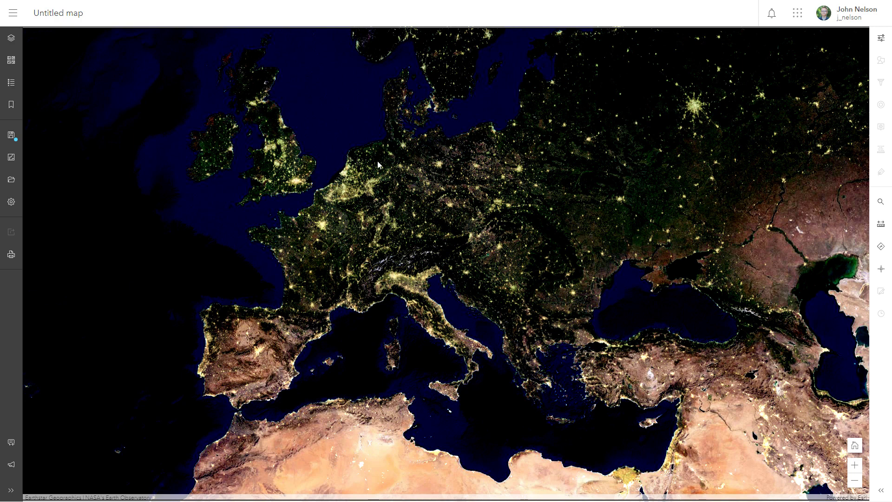
Centre on Moscow and zoom in and out on its radiating night lights.
left_click_drag(668, 119, 480, 164)
scroll(477, 161, "up", 1)
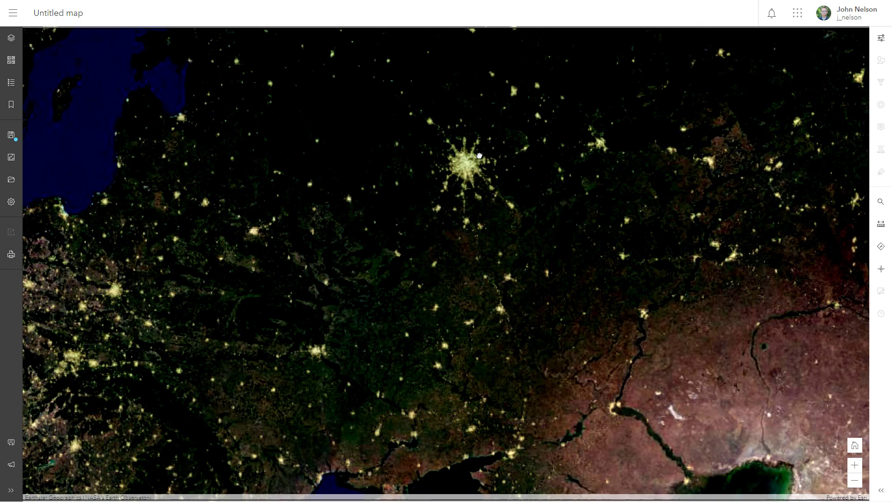
scroll(479, 156, "up", 1)
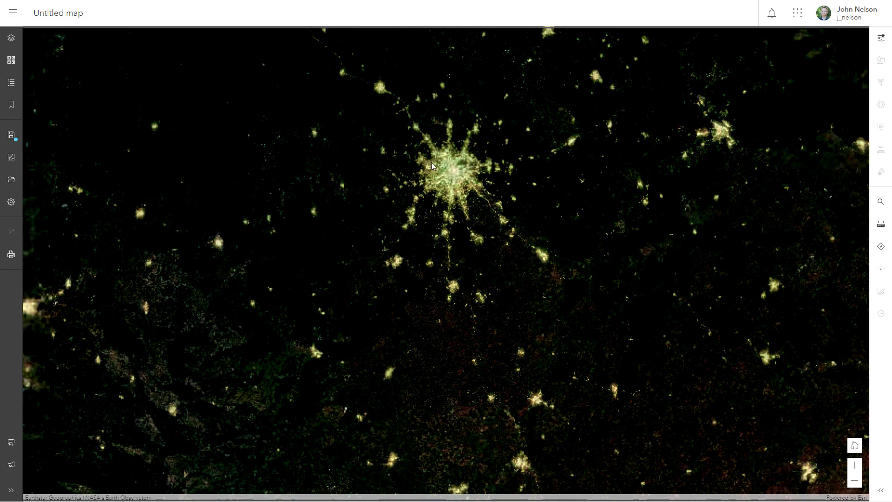
scroll(458, 161, "up", 1)
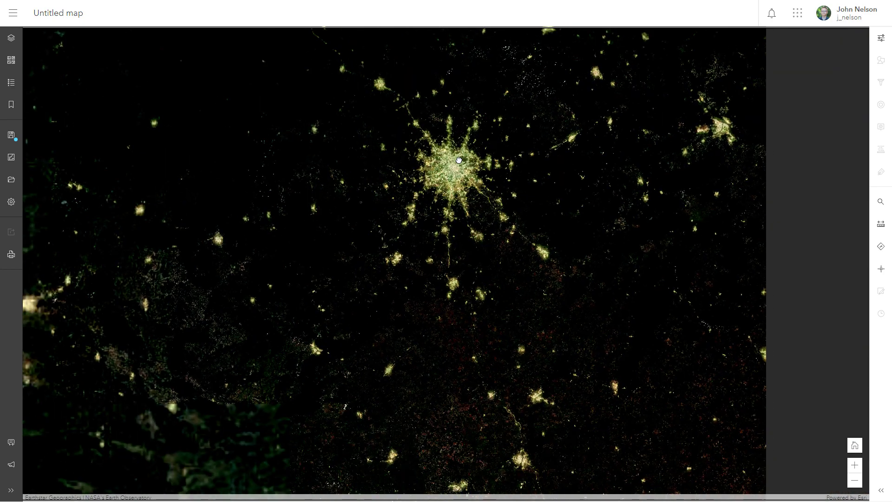
scroll(459, 165, "up", 1)
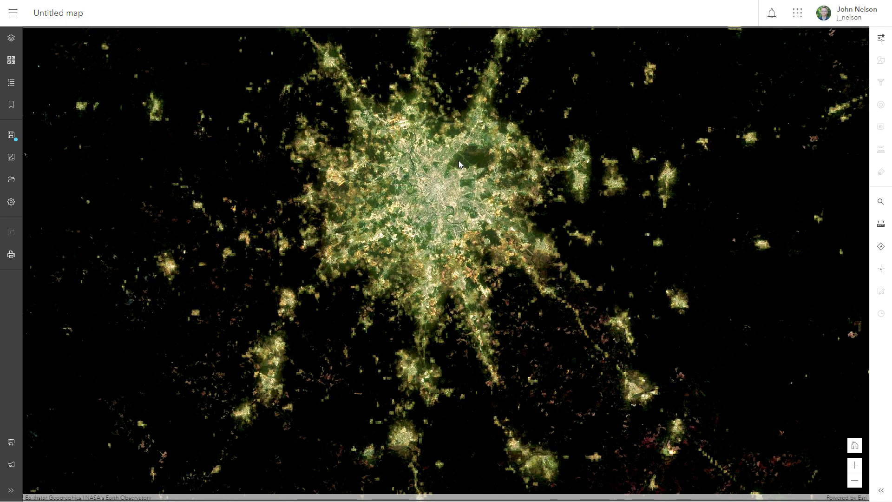
scroll(373, 173, "down", 3)
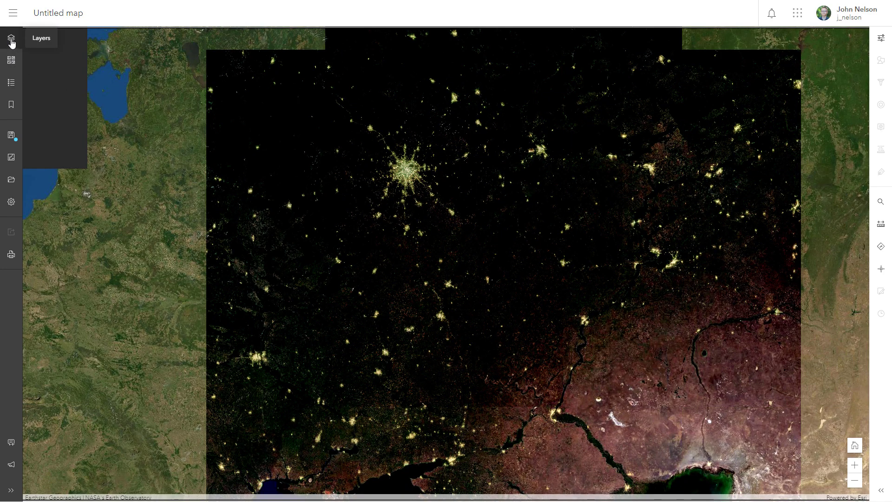
Set the Earth at Night (2016) layer's transparency to 27% in its properties.
left_click(11, 38)
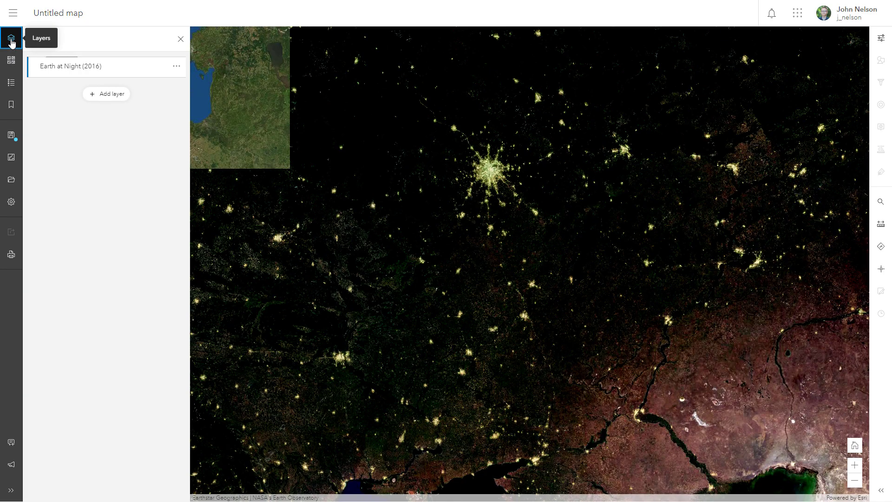
left_click(113, 71)
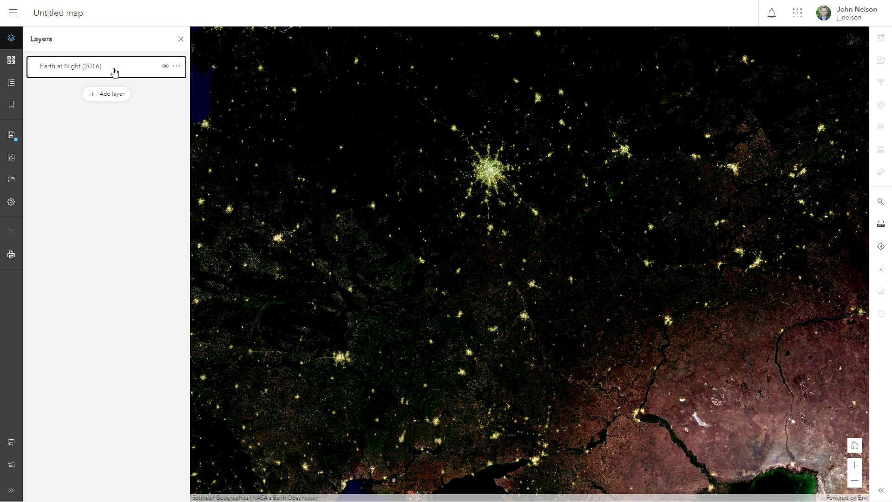
left_click(114, 71)
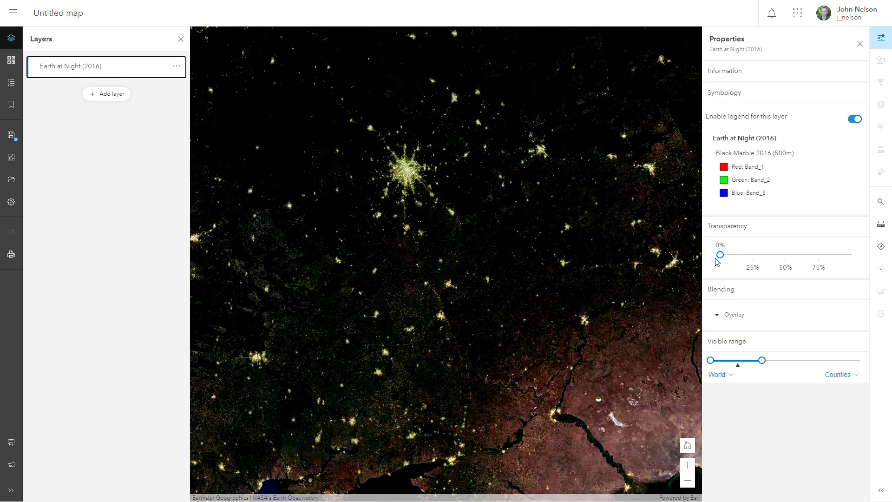
left_click_drag(720, 254, 756, 256)
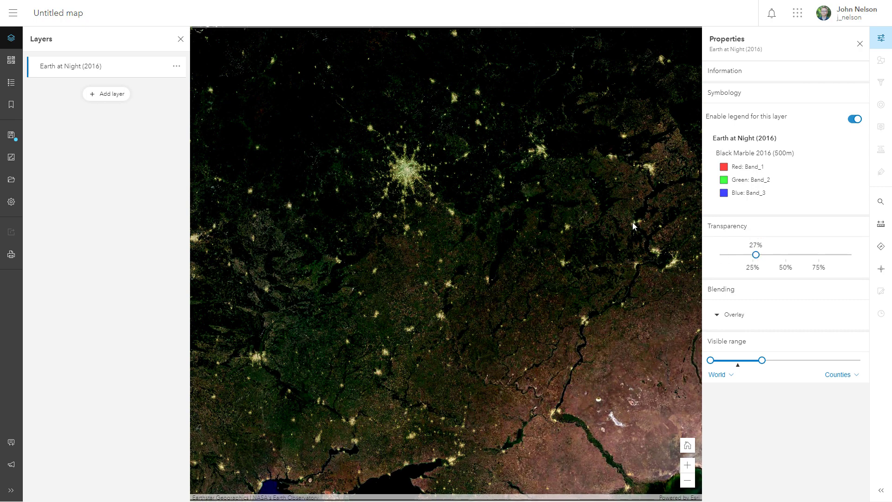
Close the side panels, pan east across Central Asia and south to northern India, then zoom in.
left_click(860, 44)
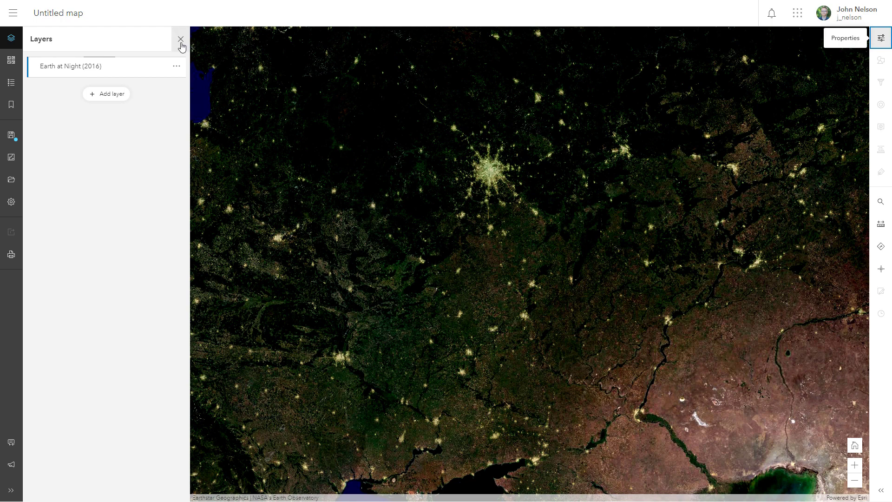
left_click(181, 39)
left_click_drag(660, 340, 137, 187)
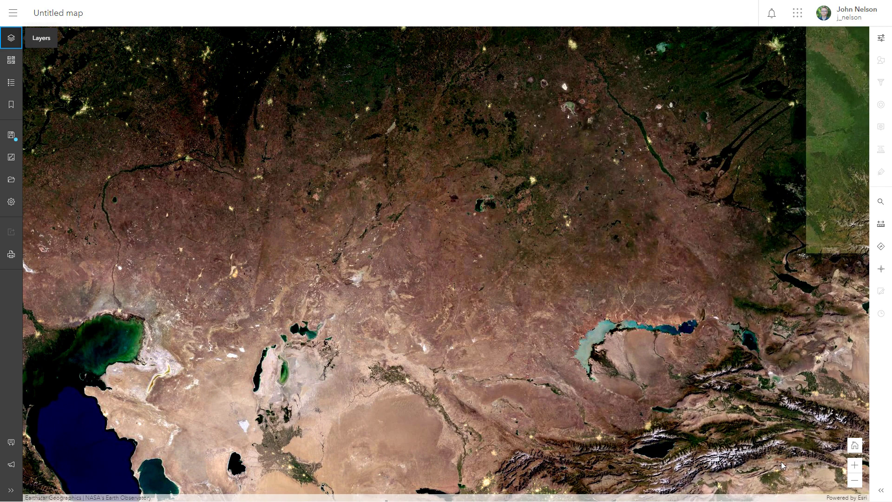
left_click_drag(774, 459, 187, 120)
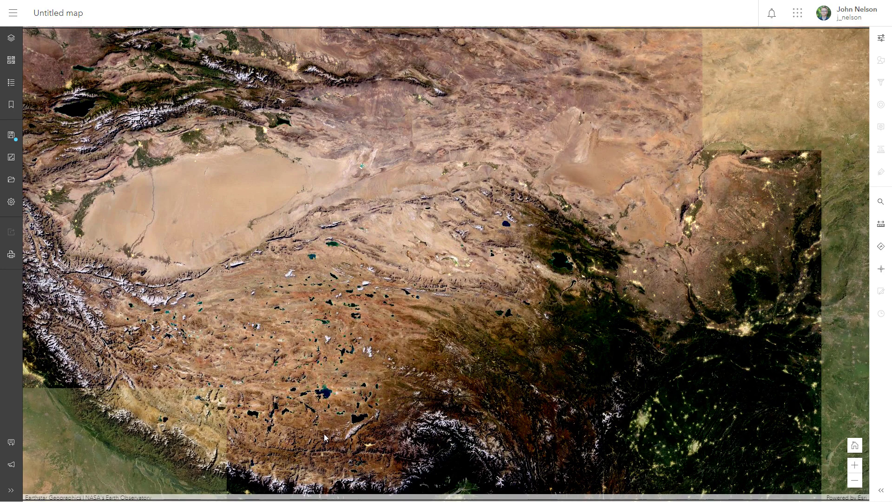
left_click_drag(325, 434, 489, 180)
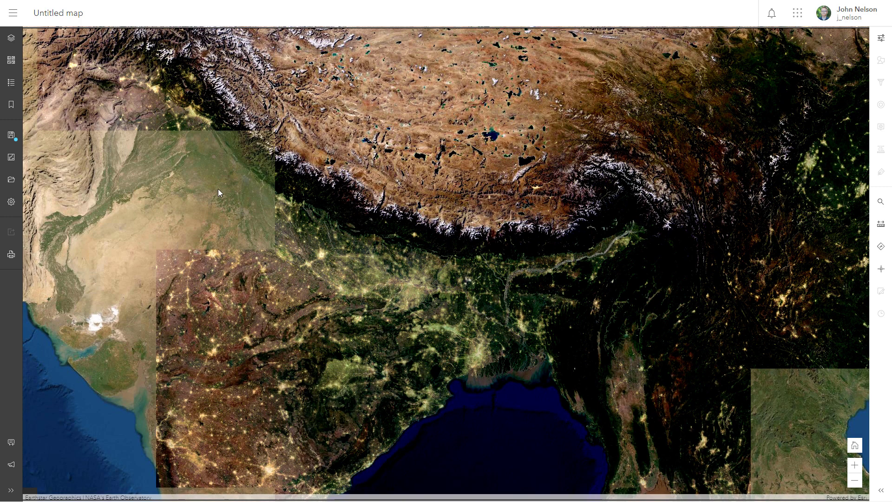
left_click_drag(365, 304, 416, 298)
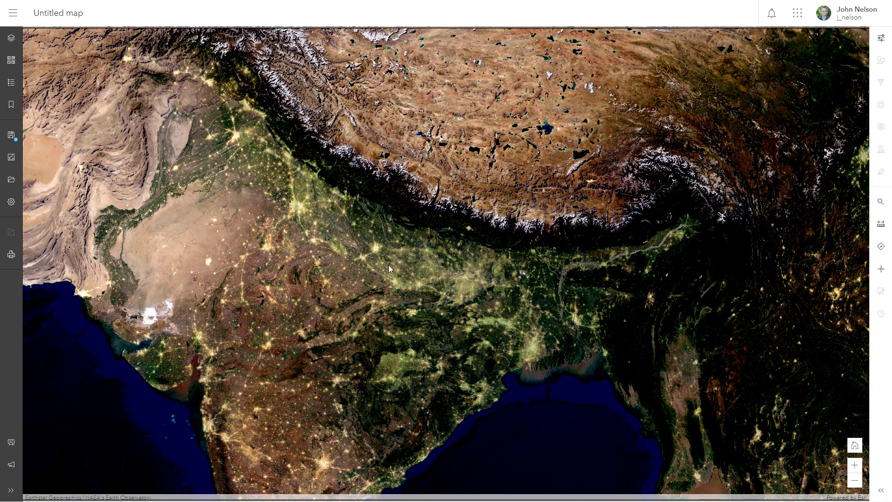
scroll(388, 263, "up", 2)
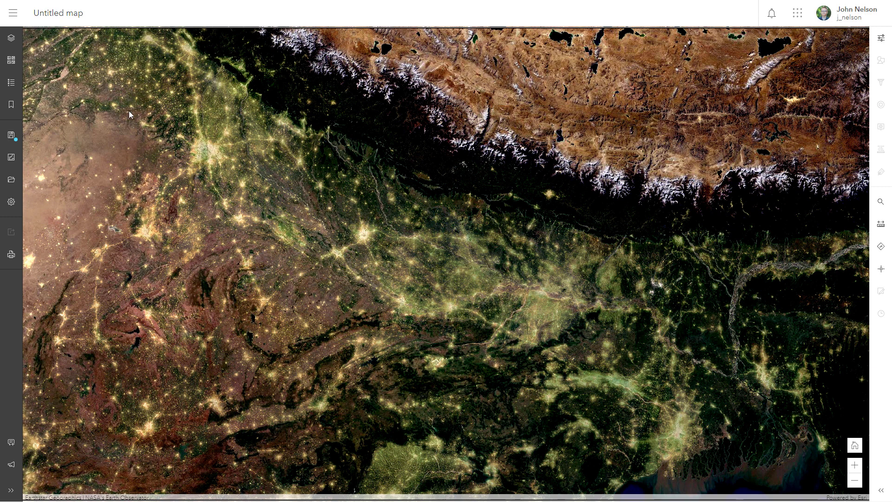
Hide and re-show the Earth at Night (2016) layer, then open its properties.
left_click(10, 39)
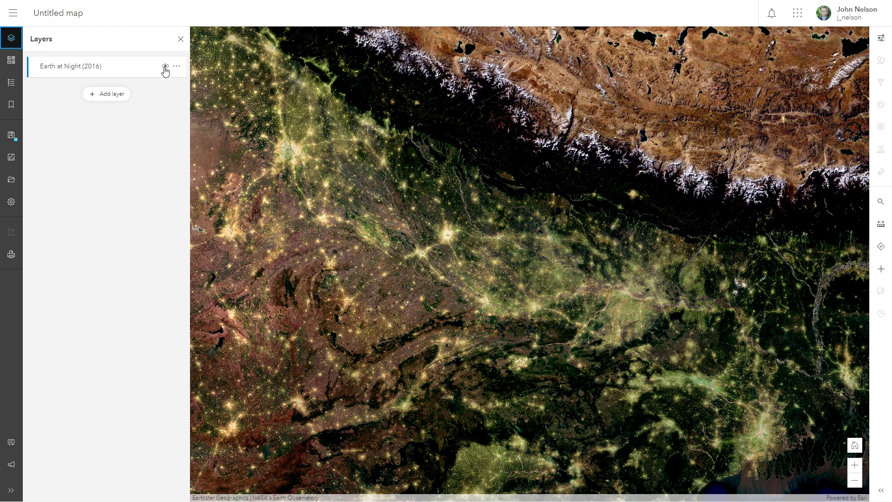
left_click(165, 66)
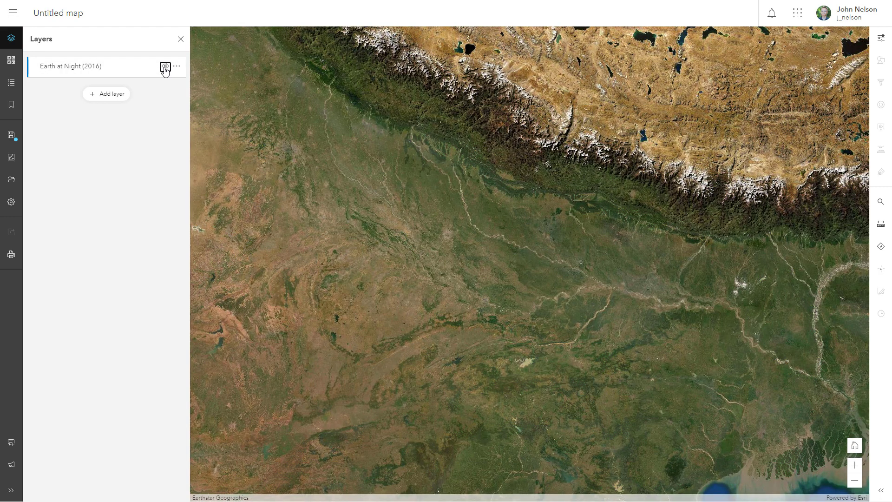
left_click(165, 66)
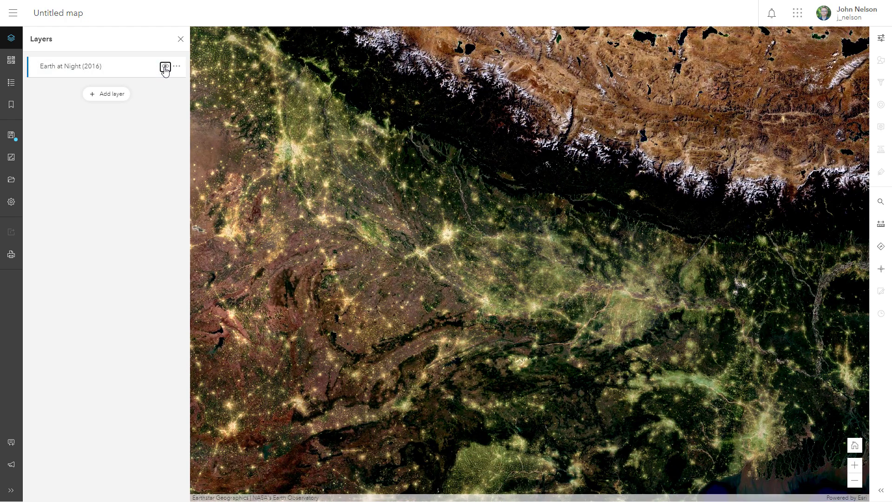
left_click(92, 67)
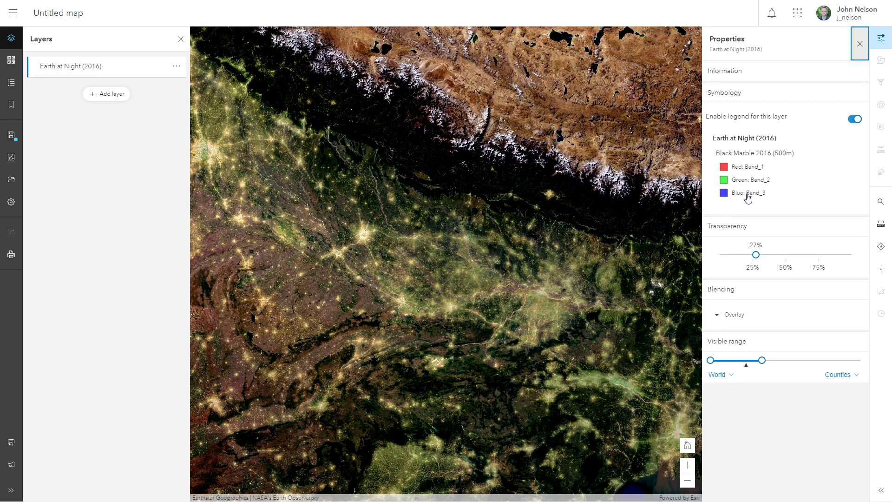
Switch Earth at Night (2016) blending to Normal and set its transparency to 0%.
left_click(735, 314)
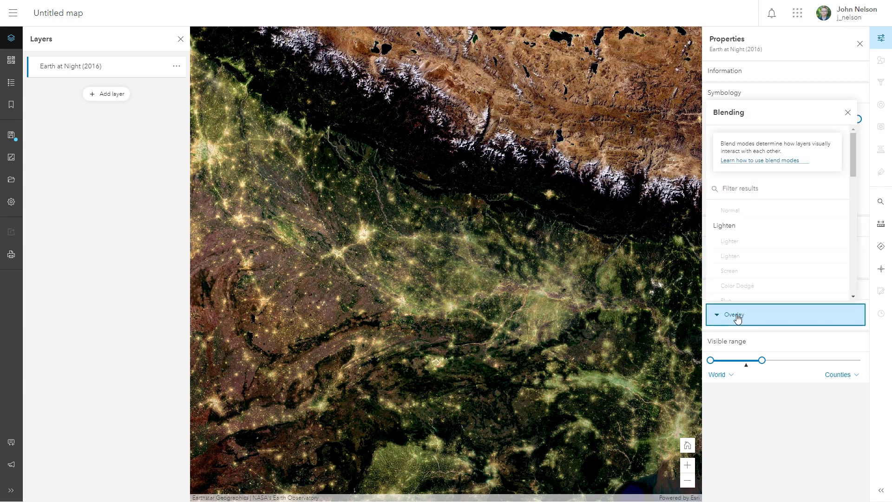
scroll(754, 256, "up", 3)
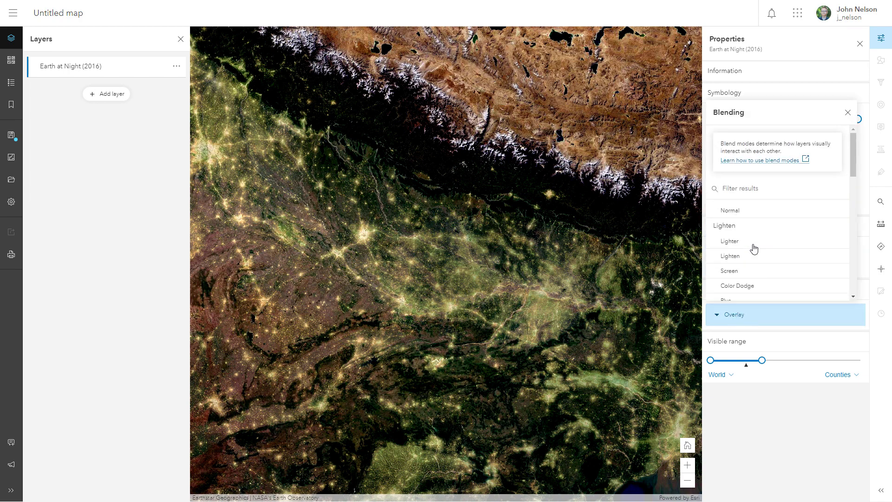
left_click(728, 213)
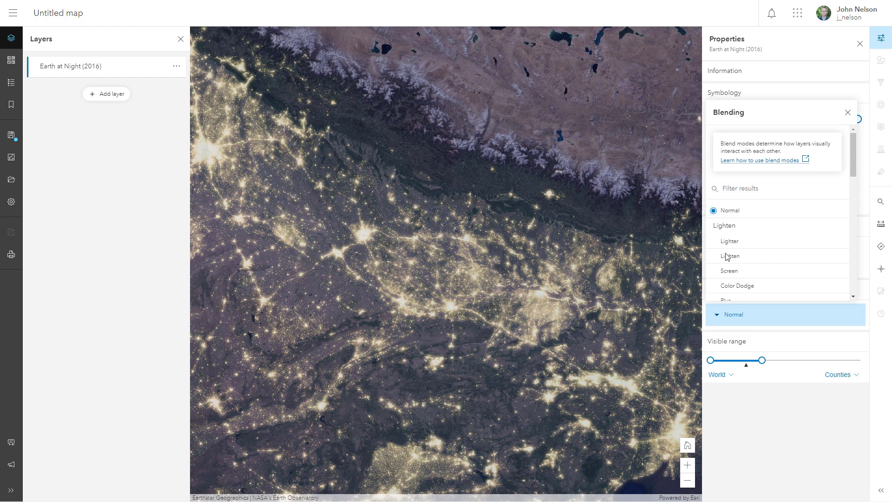
left_click(848, 112)
left_click_drag(756, 255, 709, 255)
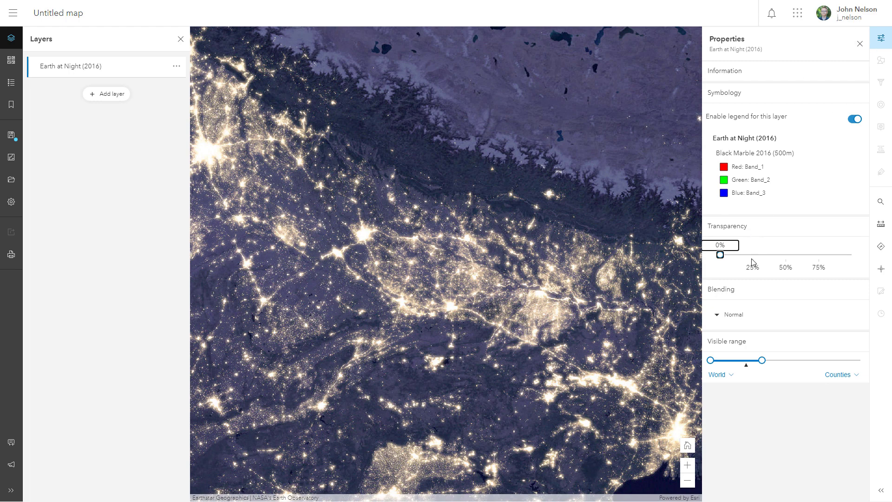
Set the layer's blending back to Overlay from the Contrast group.
left_click(734, 313)
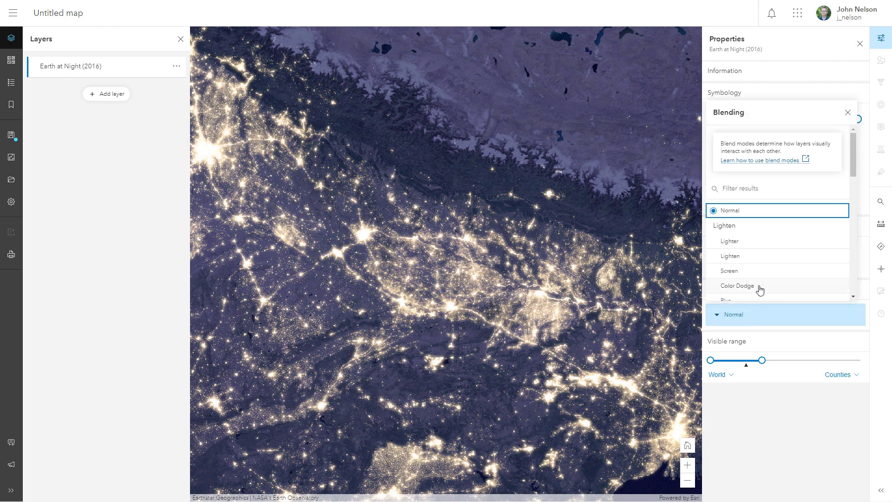
scroll(760, 281, "down", 1)
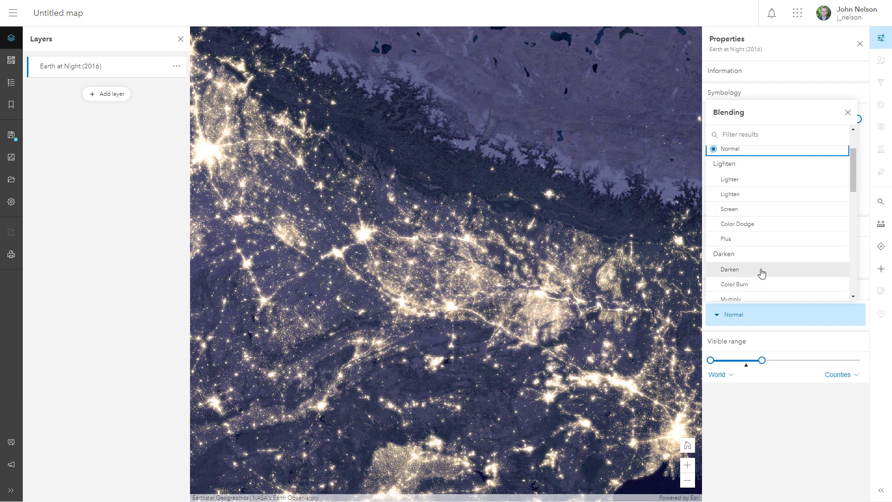
scroll(750, 273, "down", 1)
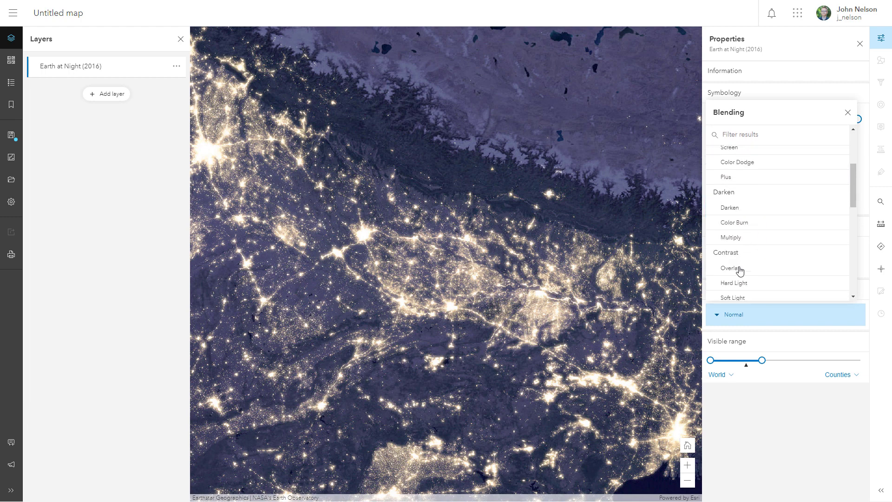
left_click(740, 271)
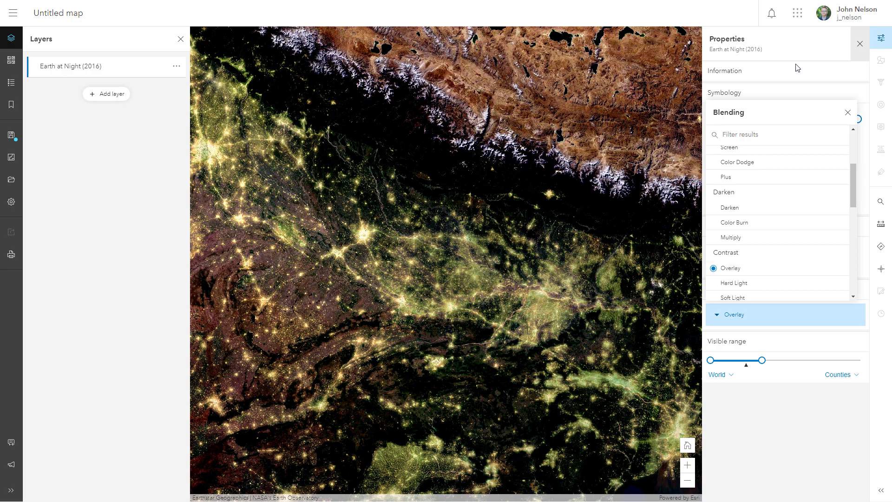
Close the Earth at Night (2016) properties and the Layers list to show the full map.
left_click(860, 44)
left_click(181, 39)
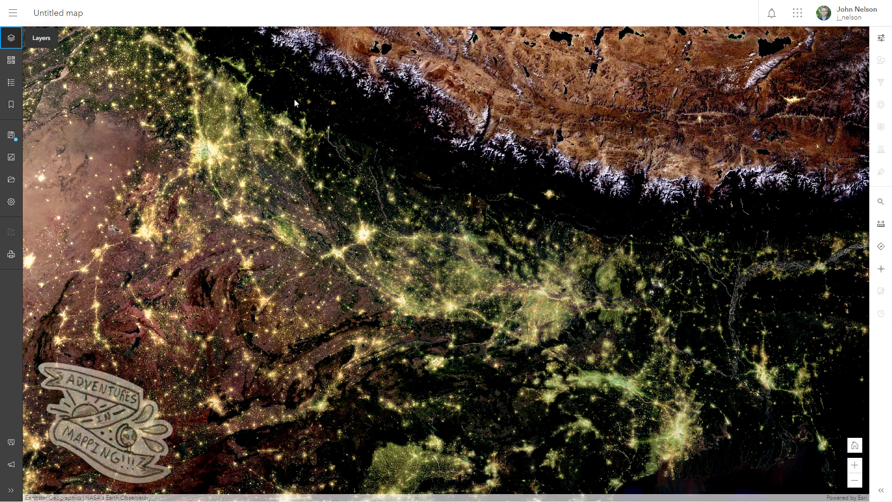